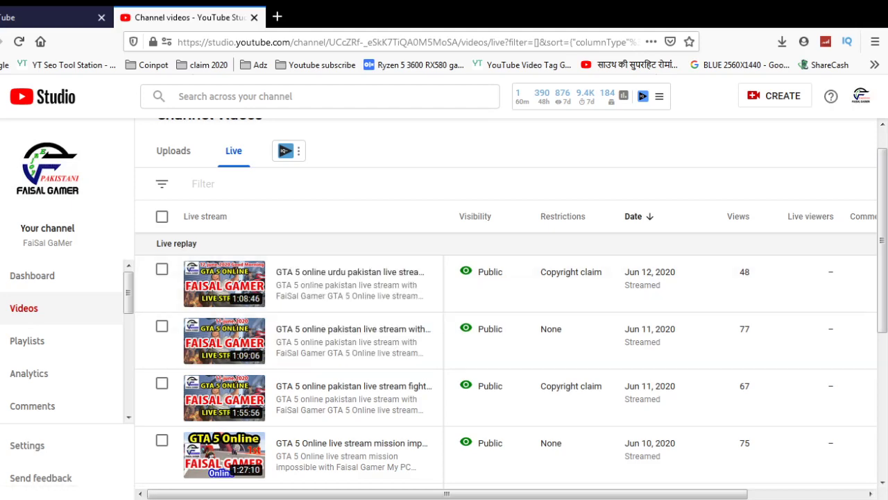
# Switch to the YouTube home page, search for "faisal gamer" and look over the results
pyautogui.hotkey('ctrl', 'shift', 'Tab')
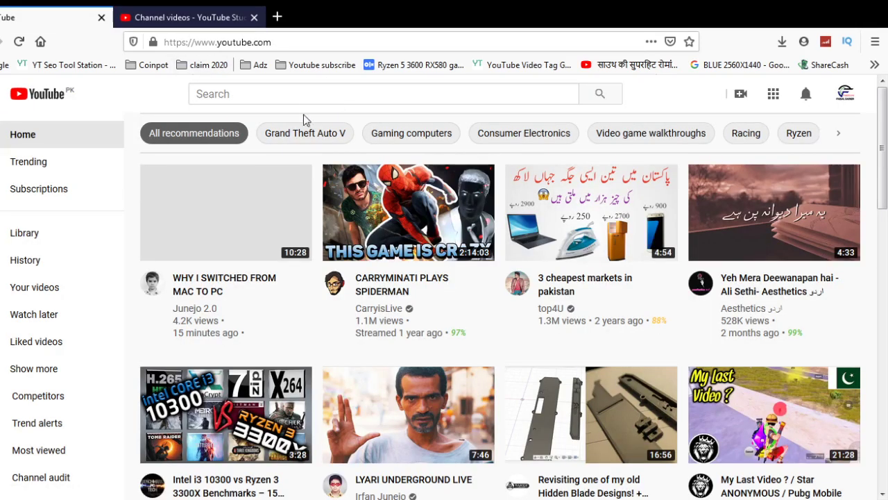
pyautogui.click(302, 88)
pyautogui.write('faisal')
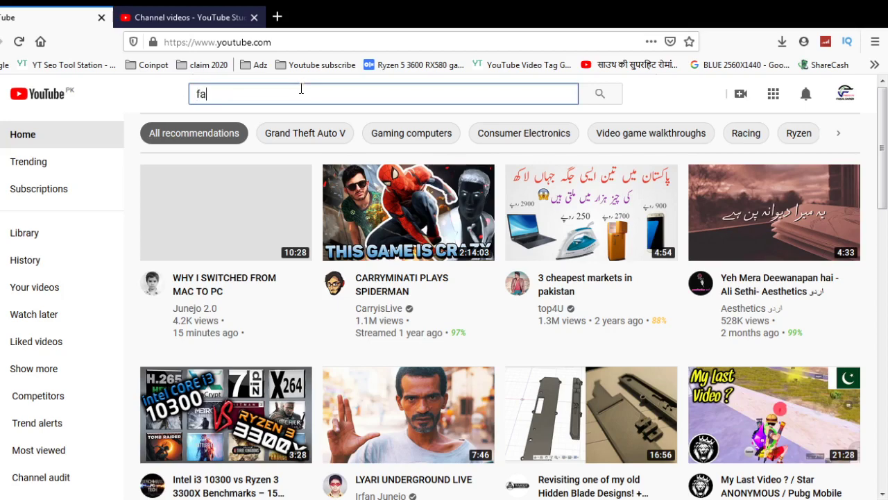
pyautogui.write(' gamer')
pyautogui.press('Return')
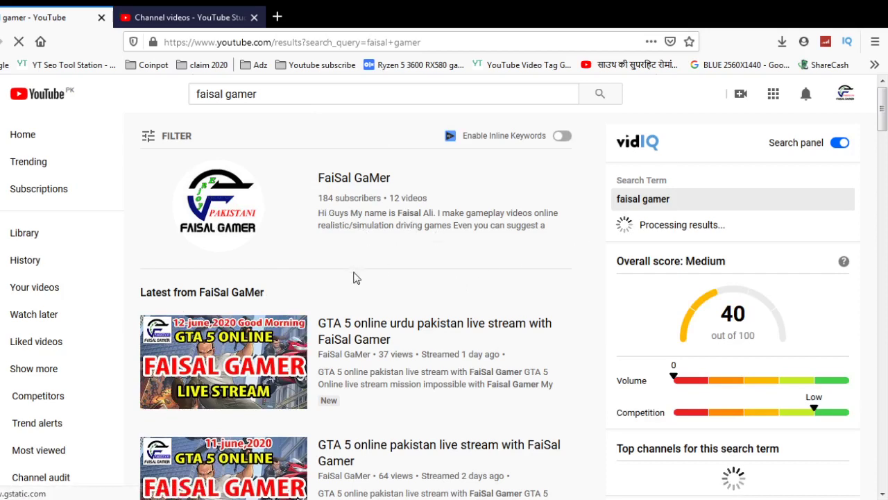
pyautogui.scroll(-1, 355, 278)
pyautogui.scroll(1, 356, 281)
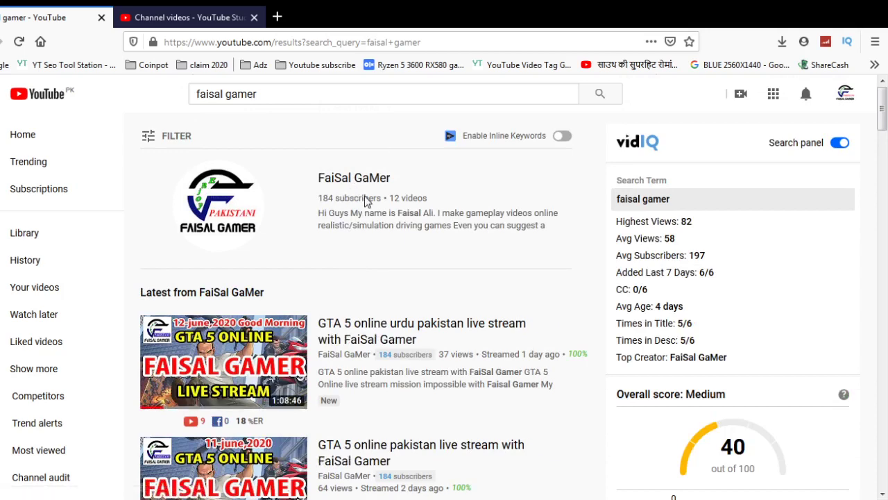
pyautogui.middleClick(333, 176)
pyautogui.click(428, 16)
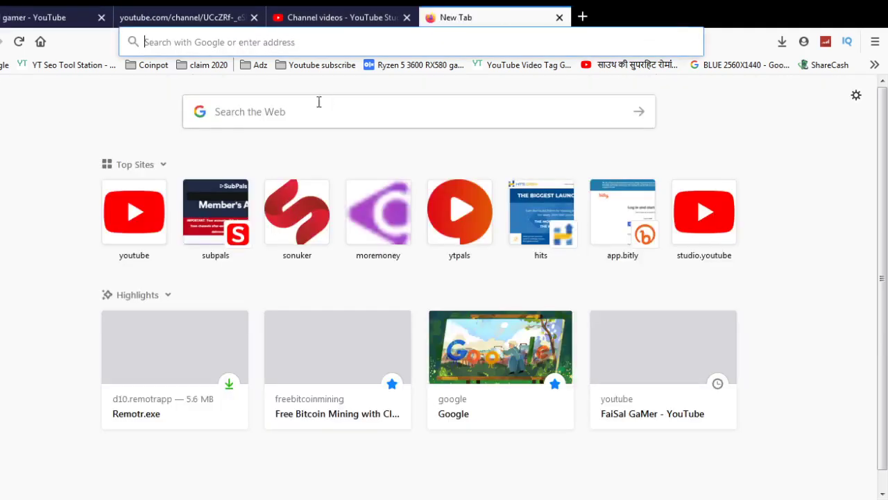
pyautogui.click(289, 111)
pyautogui.write('earni')
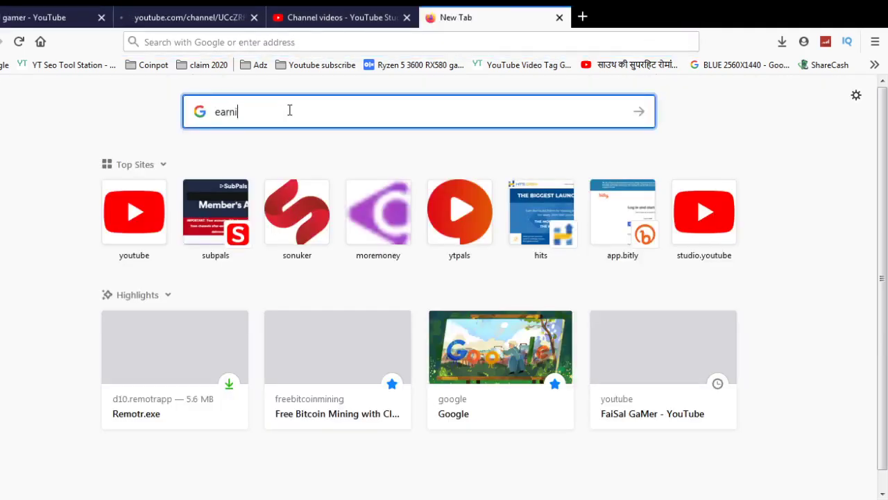
pyautogui.write('ng and world te')
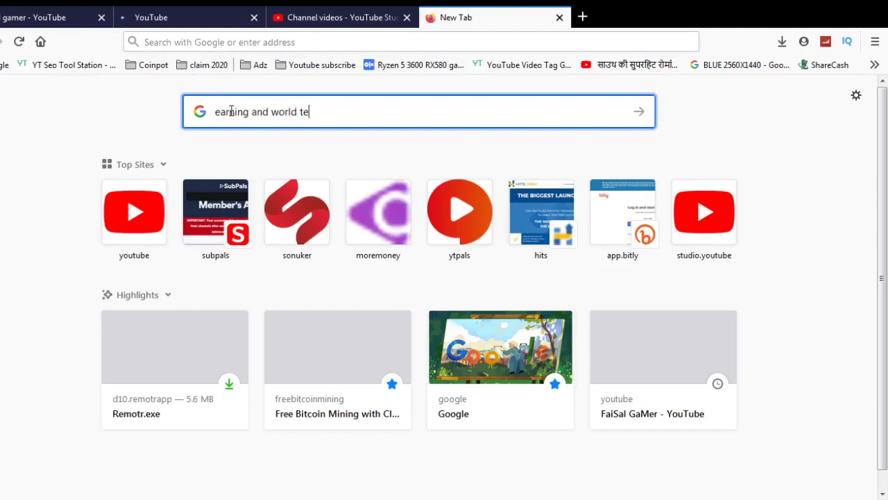
pyautogui.click(148, 209)
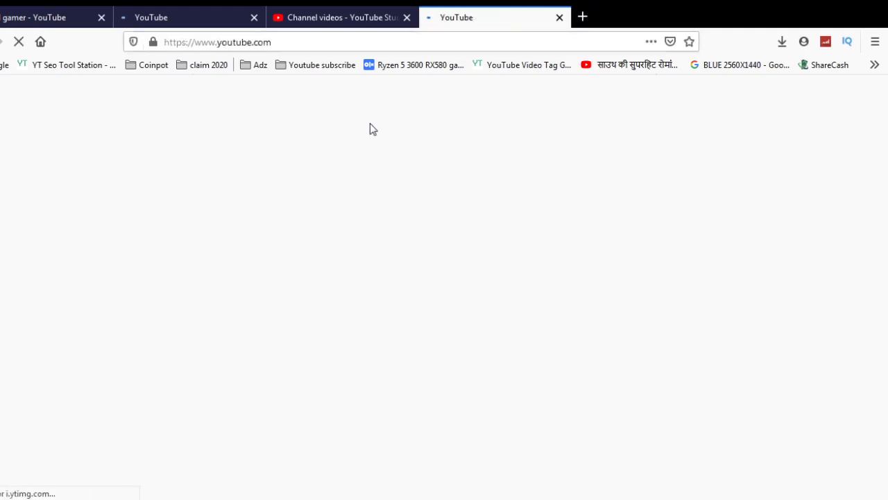
pyautogui.click(185, 21)
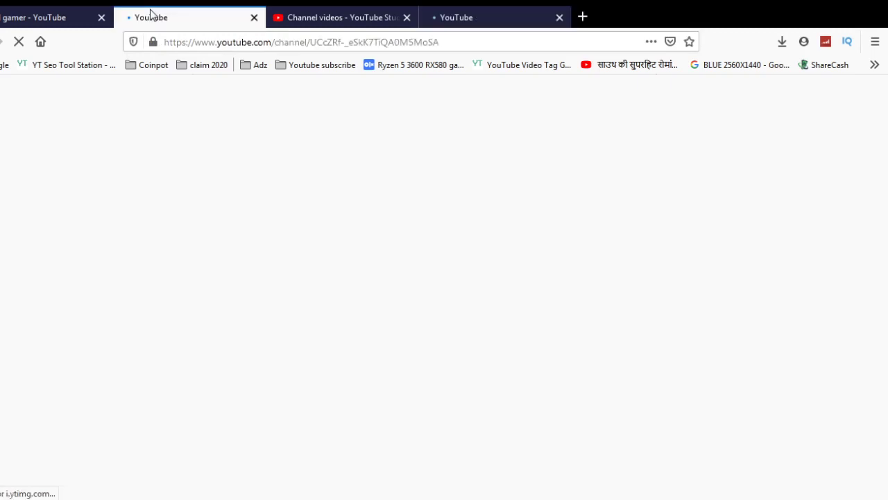
pyautogui.click(479, 17)
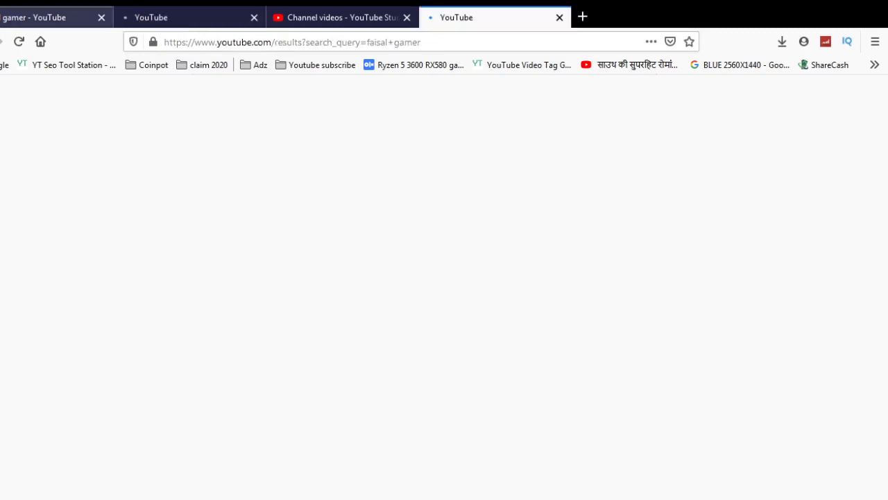
pyautogui.hotkey('ctrl', 'Tab')
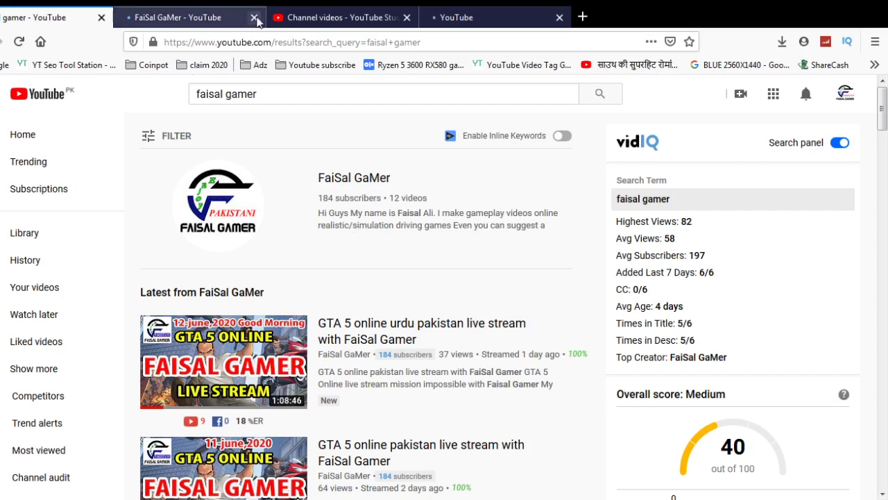
pyautogui.middleClick(429, 21)
pyautogui.click(254, 17)
# Open the video editor for the 1:55:56 live stream of Jun 11, 2020 from the channel's live videos
pyautogui.click(149, 21)
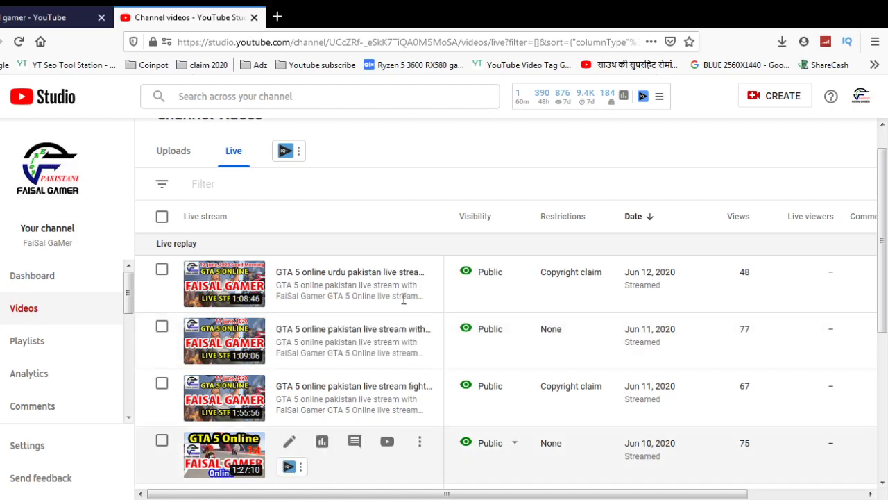
pyautogui.moveTo(543, 385)
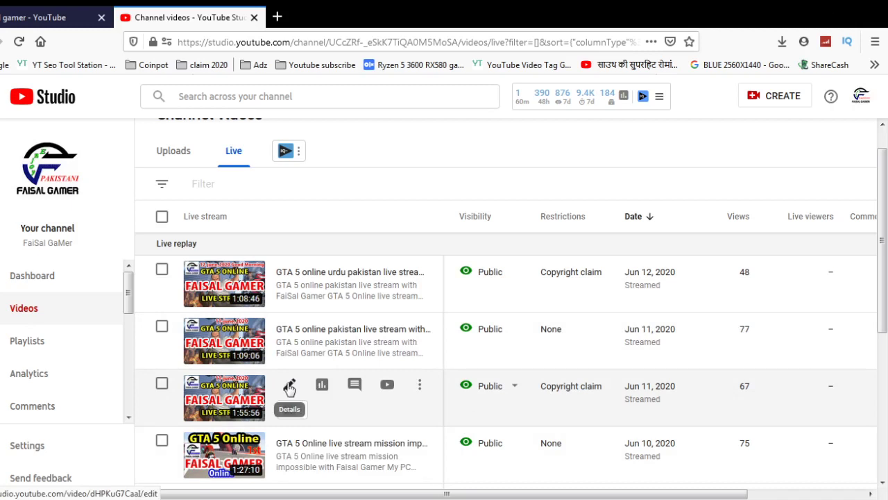
pyautogui.click(289, 387)
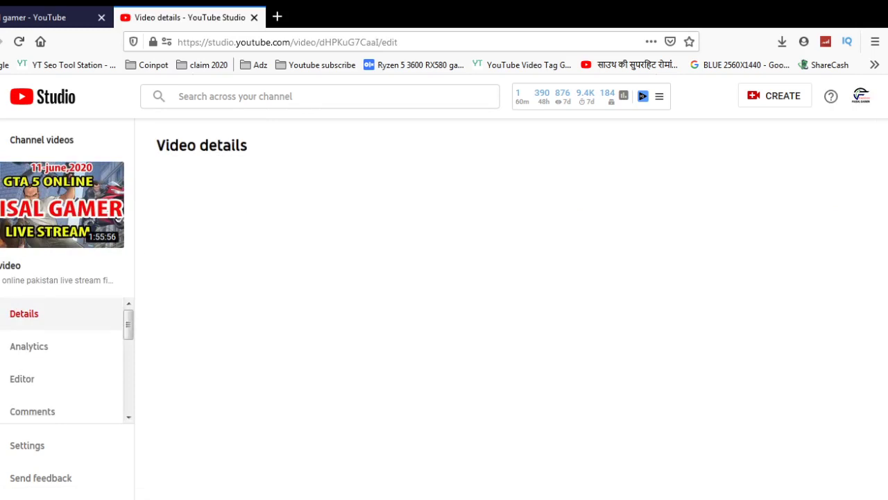
pyautogui.click(19, 387)
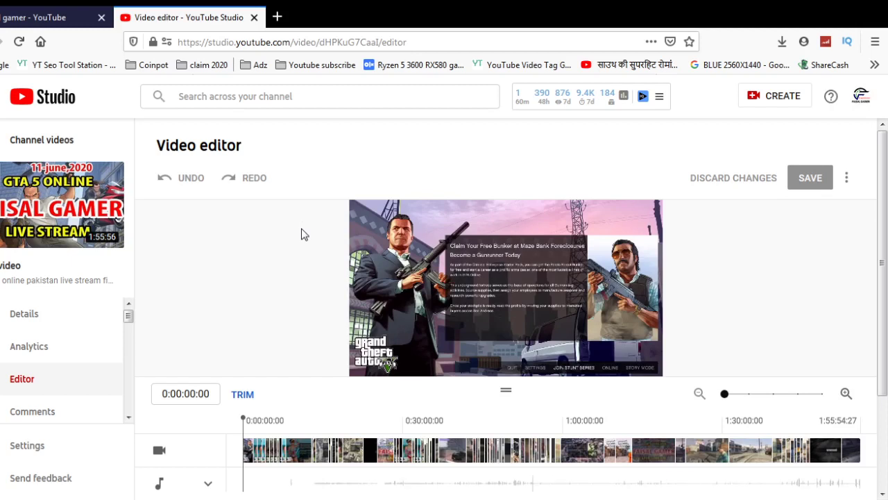
# Open the FaiSal GaMer channel page from the YouTube search results and bring up the channel's Studio dashboard
pyautogui.moveTo(75, 206)
pyautogui.click(52, 17)
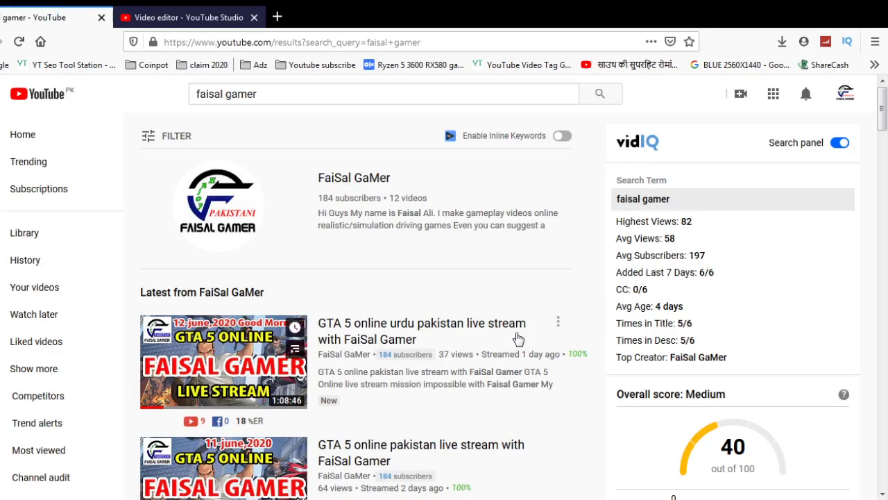
pyautogui.scroll(-1, 388, 284)
pyautogui.scroll(1, 268, 219)
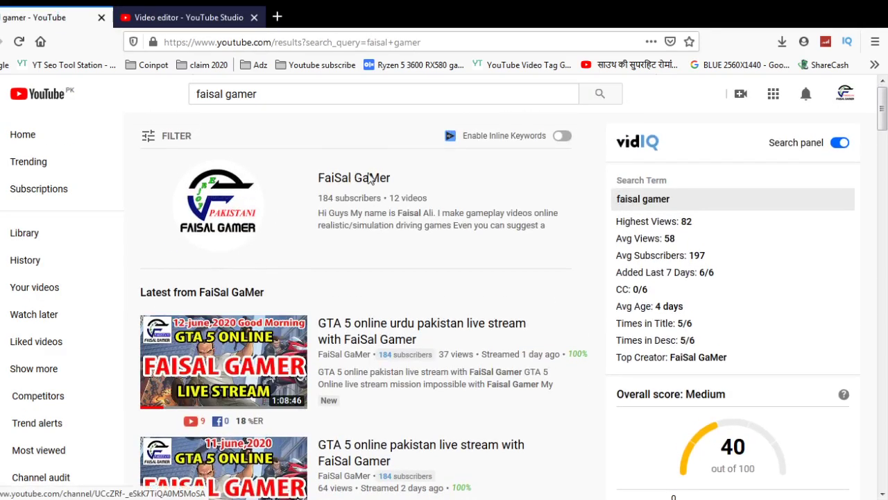
pyautogui.middleClick(370, 179)
pyautogui.click(181, 14)
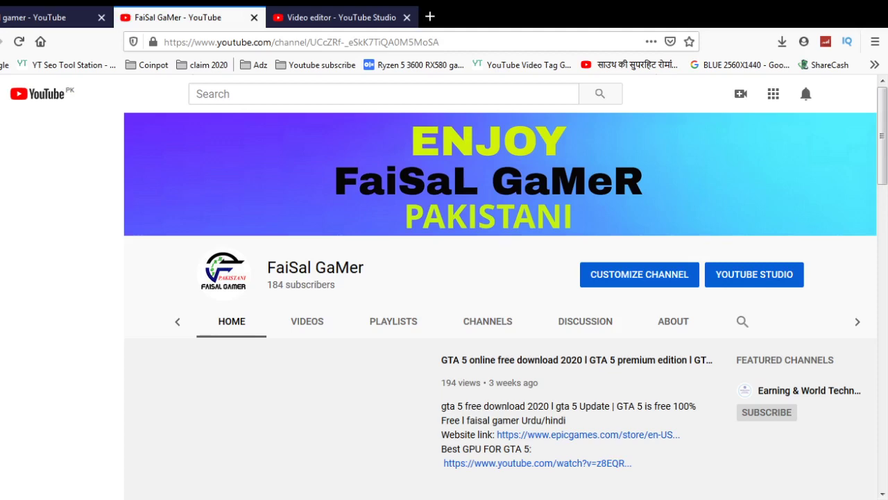
pyautogui.hotkey('ctrl', 'w')
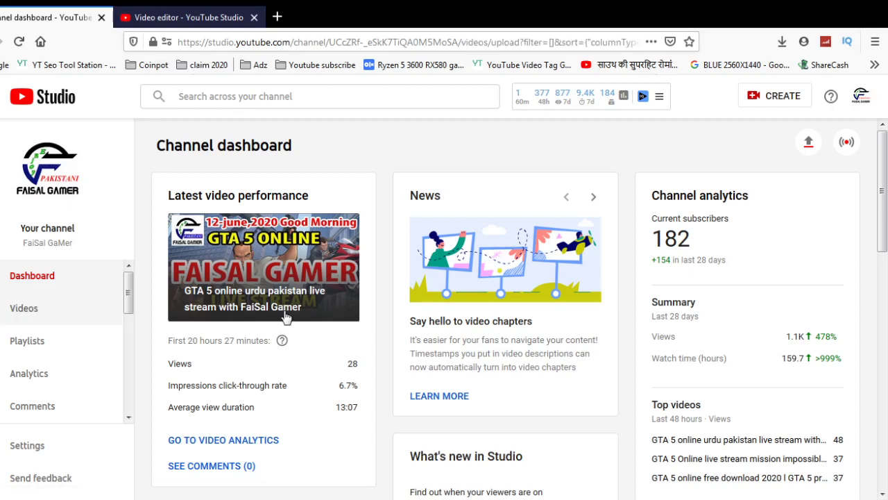
# Open the copyright claim details of the Jun 12, 2020 live stream and examine the claimed time range
pyautogui.click(38, 312)
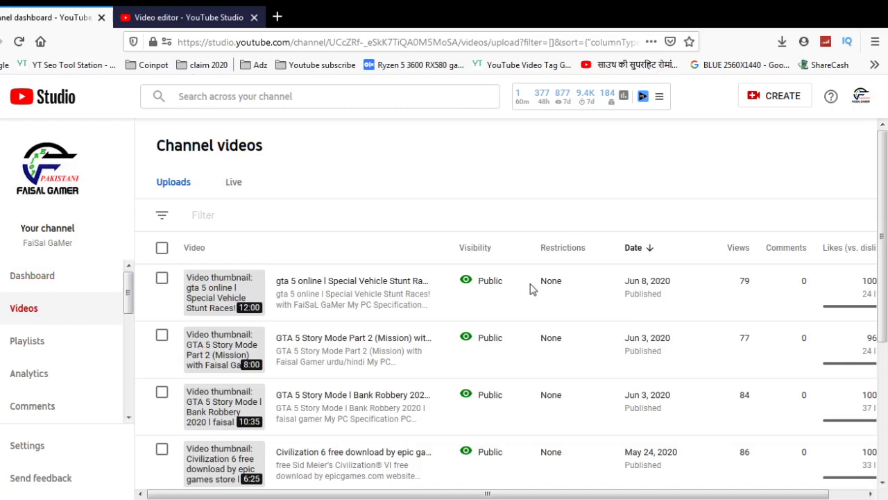
pyautogui.click(233, 184)
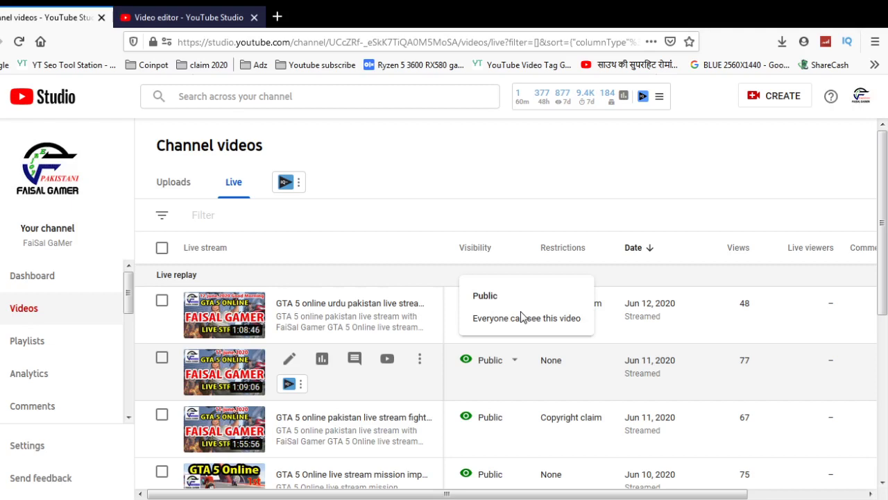
pyautogui.moveTo(571, 303)
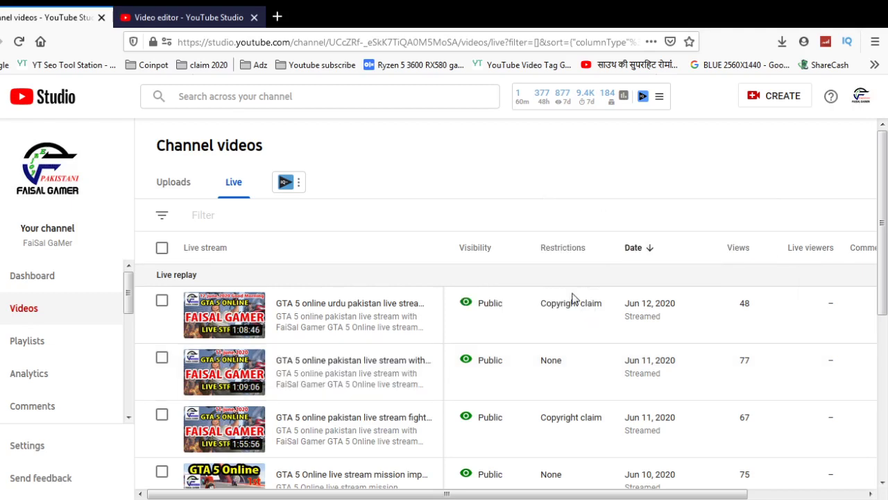
pyautogui.click(574, 304)
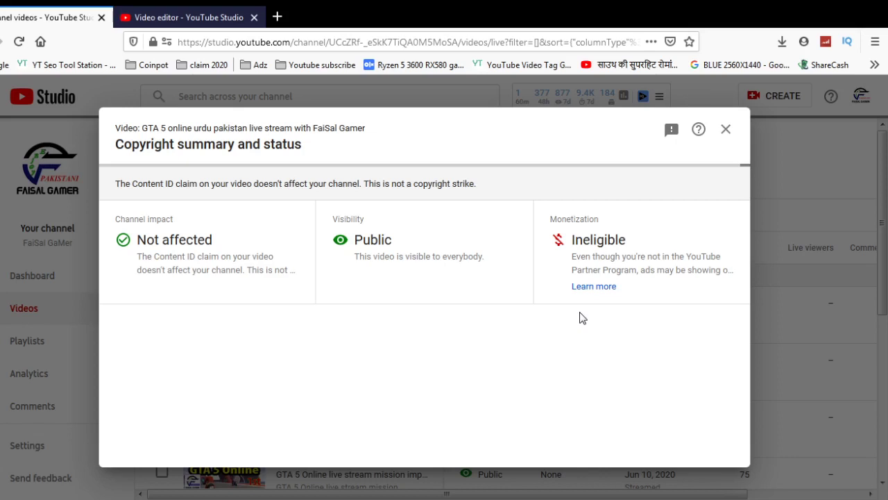
pyautogui.scroll(-3, 487, 379)
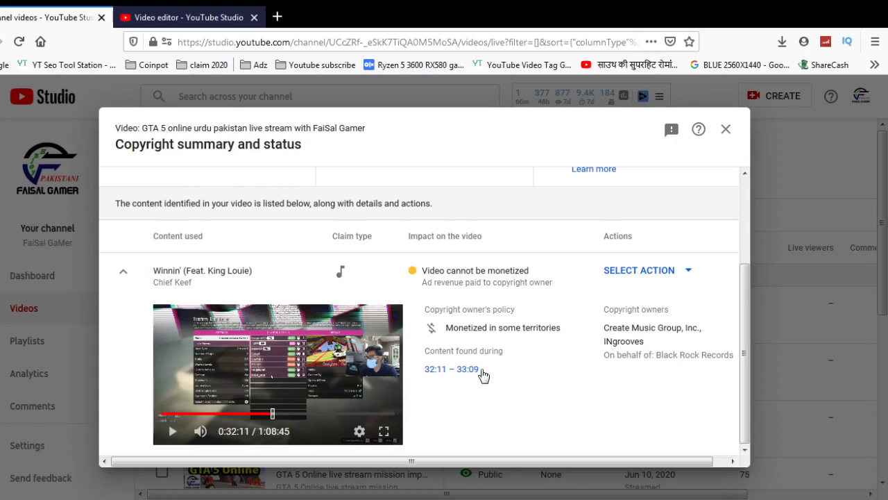
# Move the video editor's playhead to about 0:31:58, using the claim's content time range of 32:11 – 33:09 as reference
pyautogui.click(189, 19)
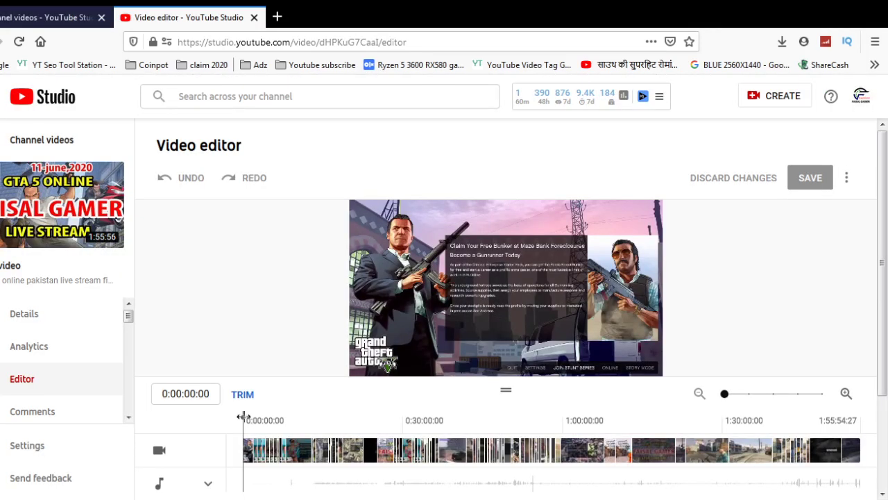
pyautogui.moveTo(243, 416); pyautogui.dragTo(348, 420)
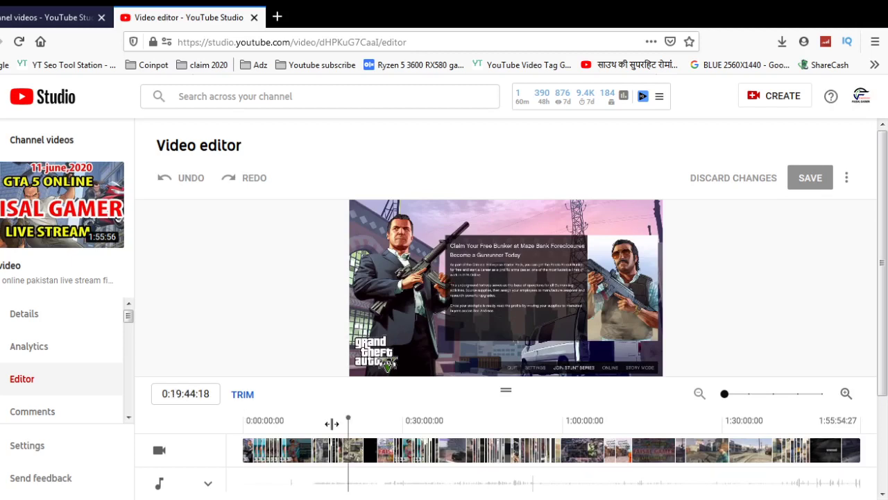
pyautogui.click(422, 421)
pyautogui.moveTo(436, 422); pyautogui.dragTo(409, 420)
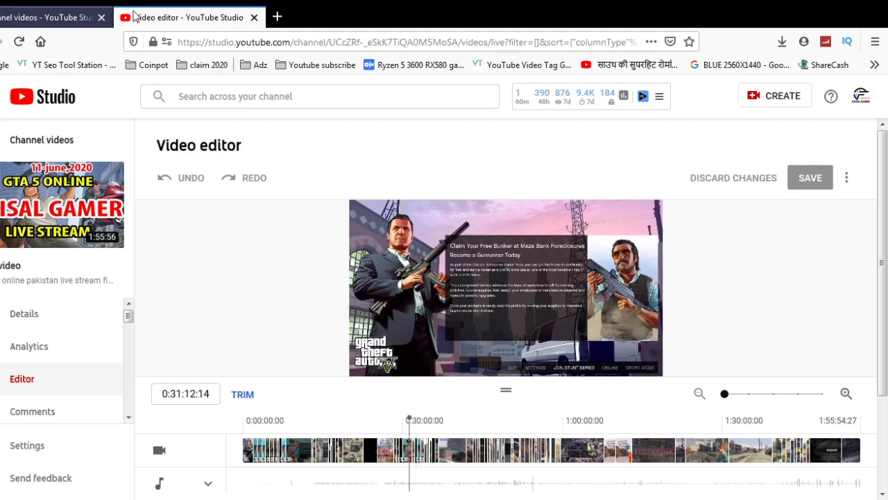
pyautogui.click(62, 16)
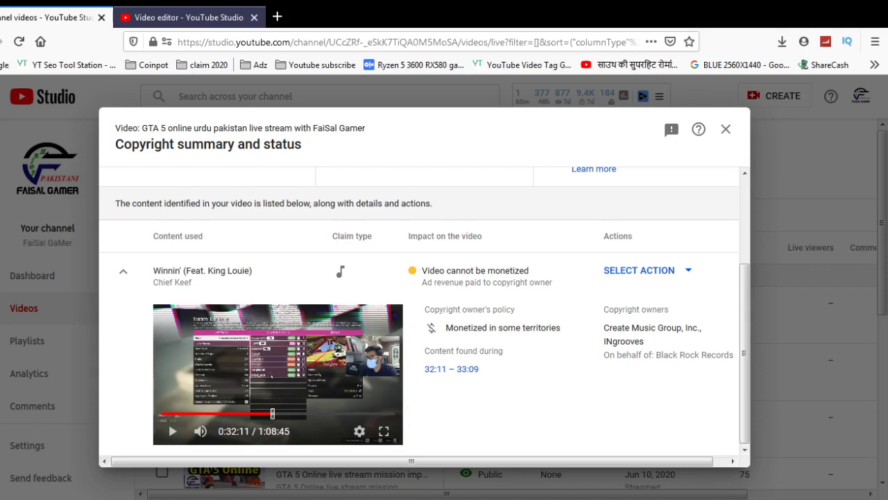
pyautogui.hotkey('ctrl', 'Tab')
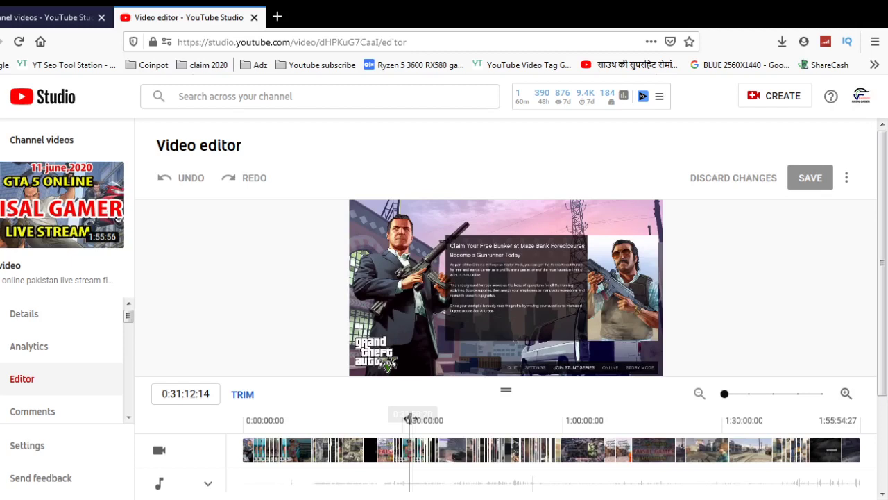
pyautogui.moveTo(410, 419); pyautogui.dragTo(415, 419)
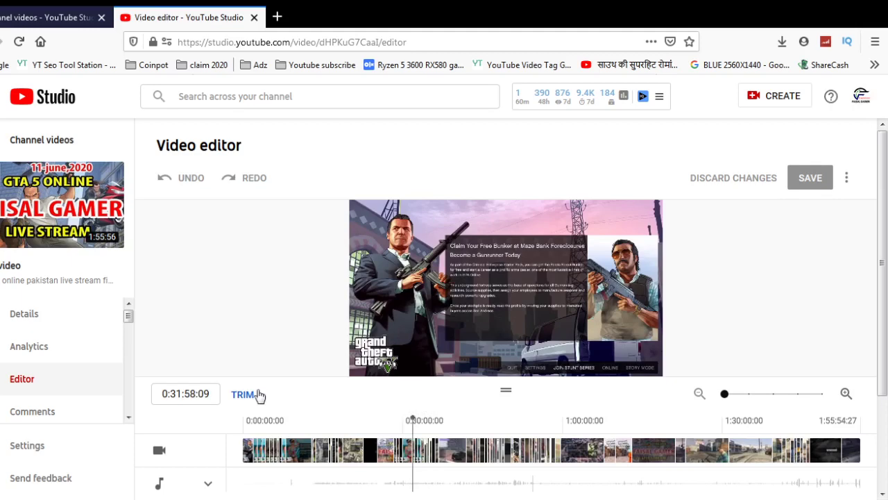
# Start trimming the live stream and move the playhead to about 0:34:00
pyautogui.scroll(-2, 258, 395)
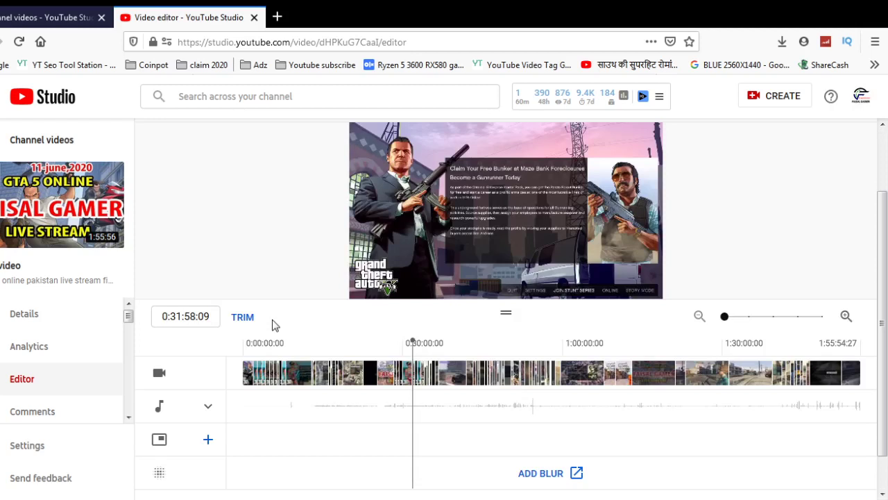
pyautogui.click(243, 317)
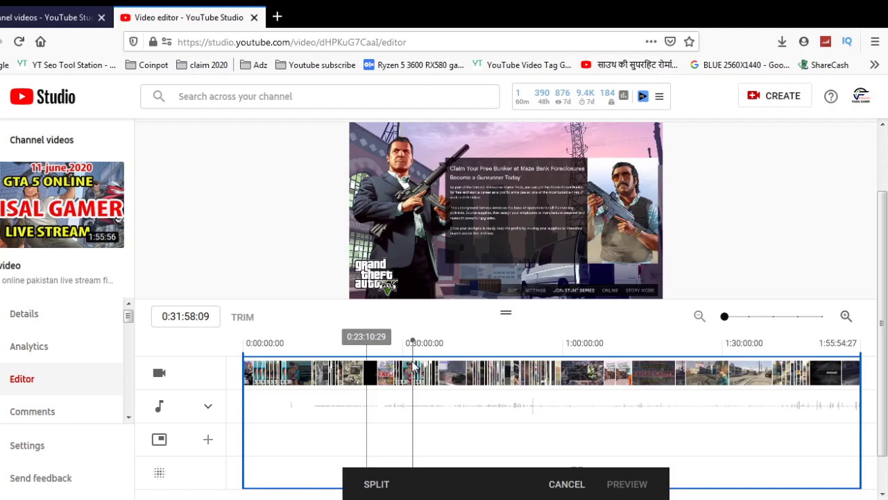
pyautogui.click(457, 341)
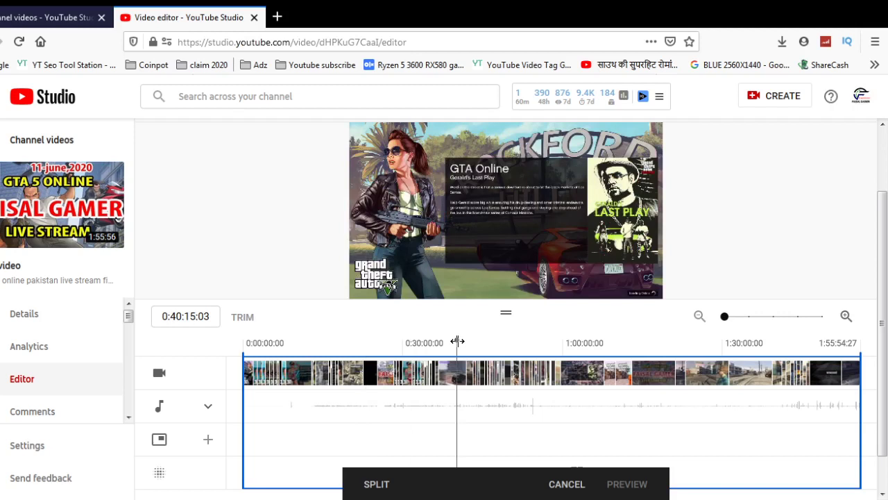
pyautogui.moveTo(458, 341); pyautogui.dragTo(429, 341)
pyautogui.click(11, 14)
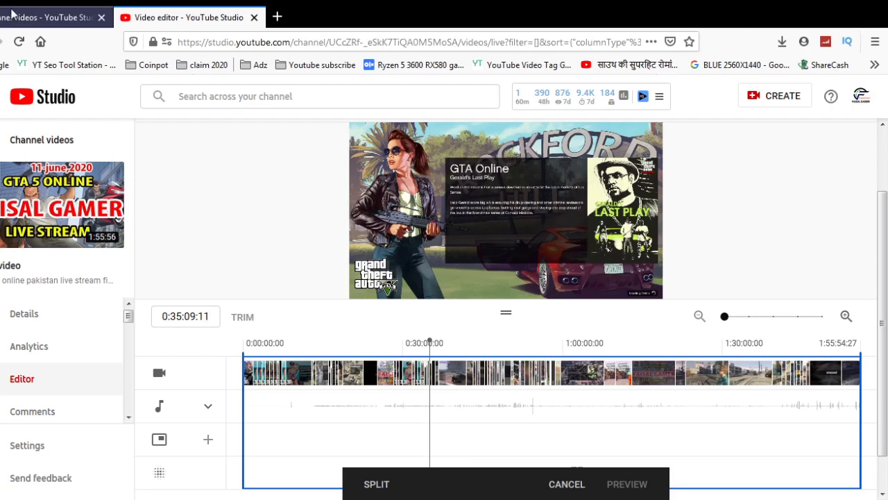
pyautogui.click(181, 17)
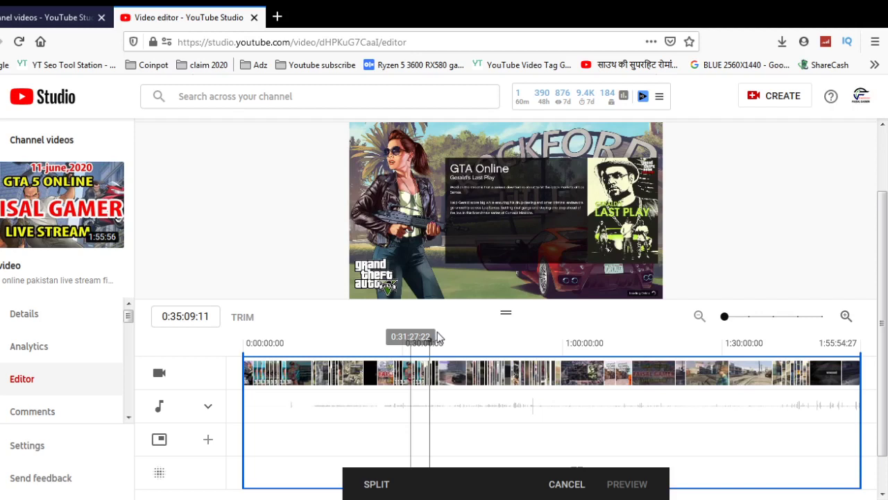
pyautogui.click(425, 339)
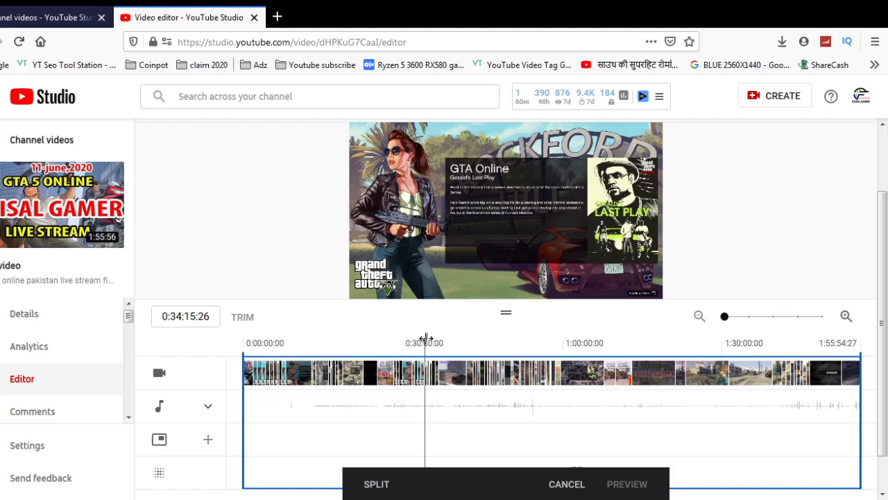
pyautogui.click(424, 338)
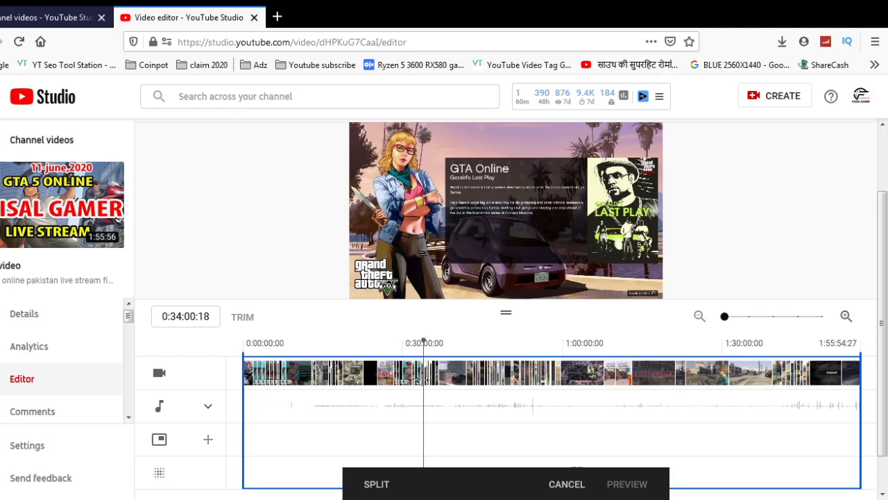
# Try to trim out the section around 0:30:00 of the live stream and clear all trims
pyautogui.moveTo(423, 378); pyautogui.dragTo(383, 379)
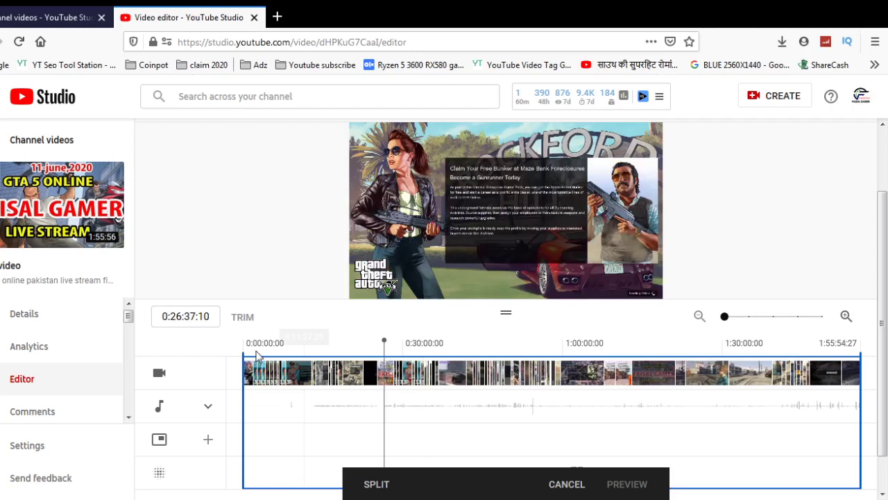
pyautogui.moveTo(256, 356); pyautogui.dragTo(320, 381)
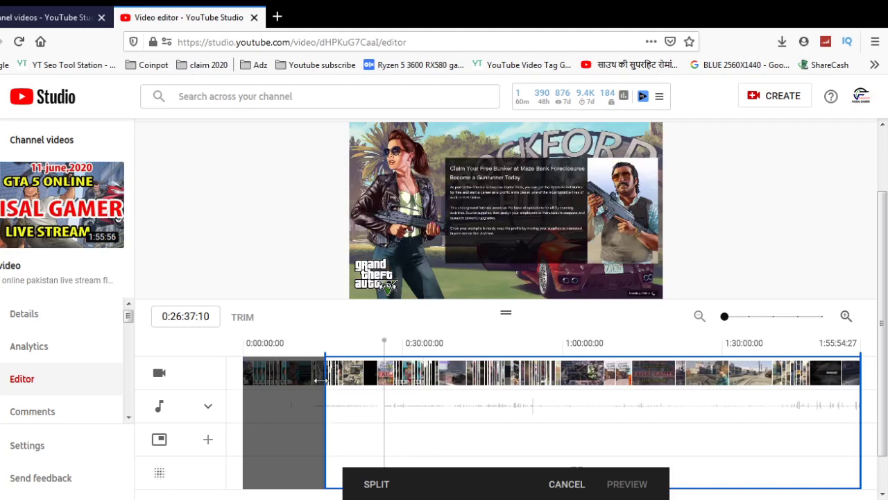
pyautogui.moveTo(320, 381); pyautogui.dragTo(413, 382)
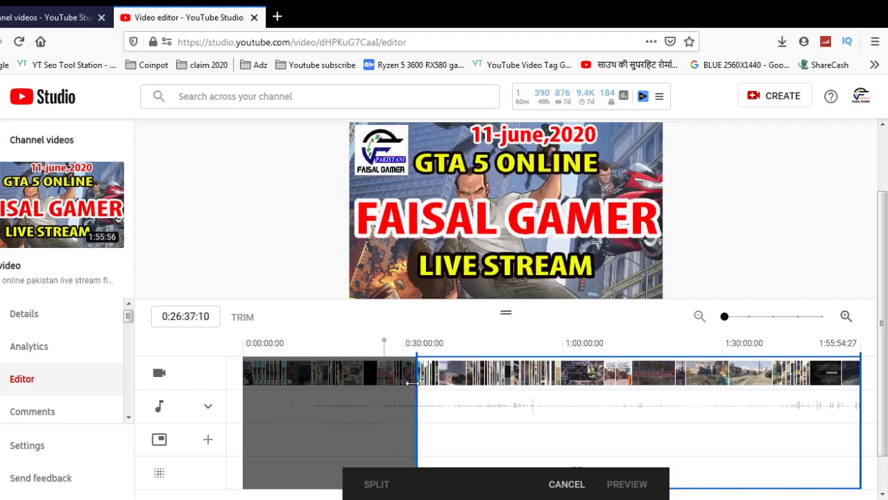
pyautogui.moveTo(413, 382); pyautogui.dragTo(408, 382)
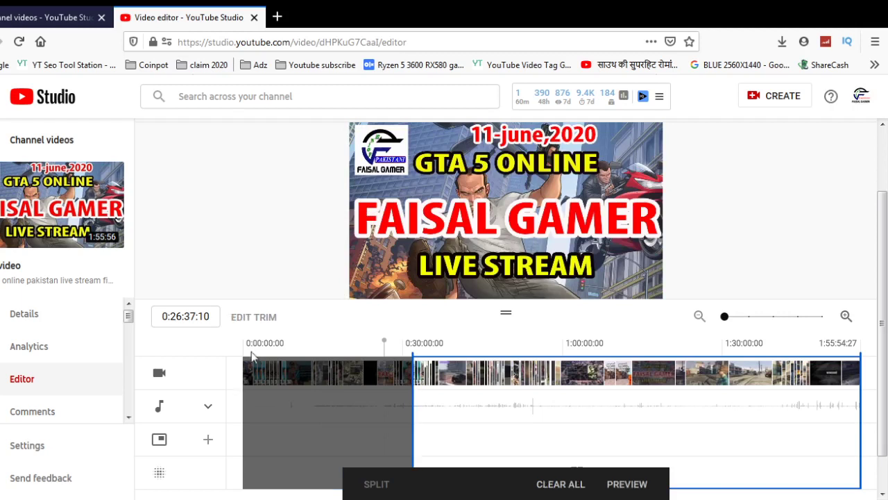
pyautogui.click(287, 355)
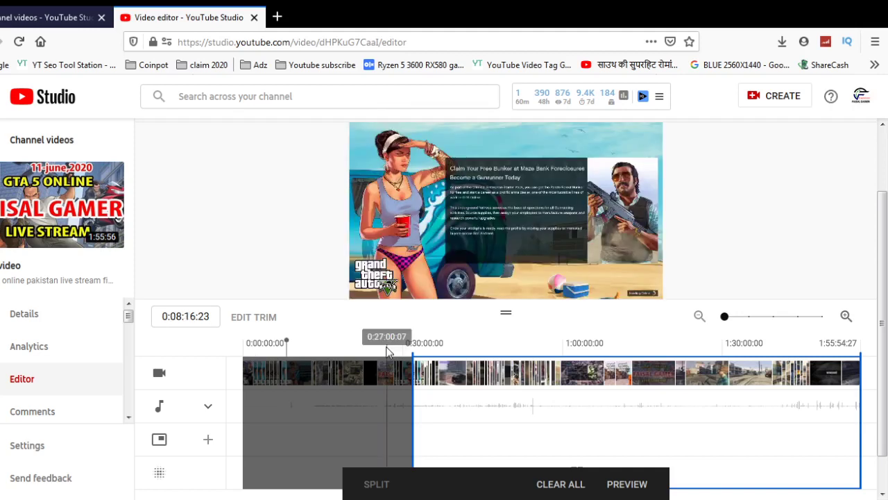
pyautogui.click(381, 347)
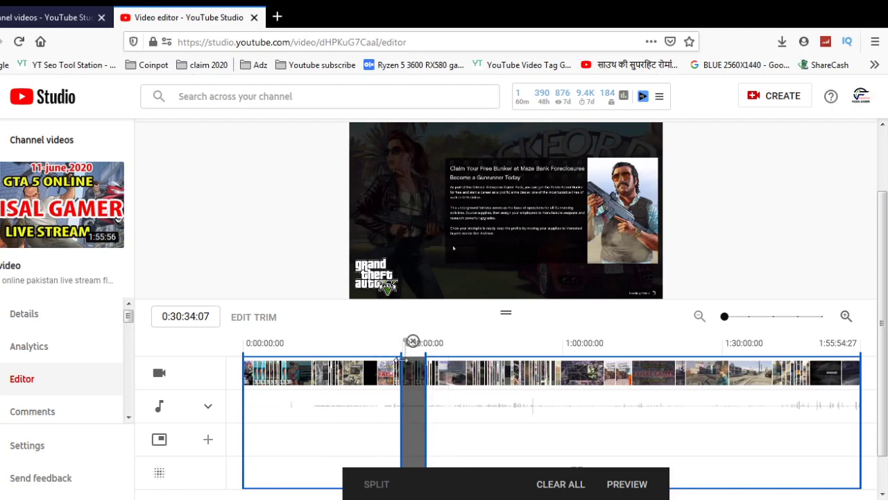
pyautogui.click(561, 484)
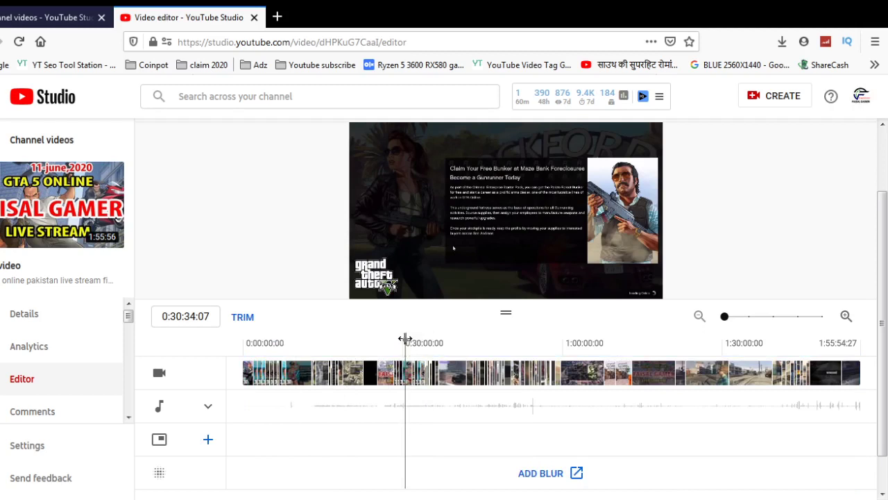
# Split the video at about 0:30:18, cut out the section from there past the claimed range, and preview the trim
pyautogui.moveTo(406, 337); pyautogui.dragTo(406, 338)
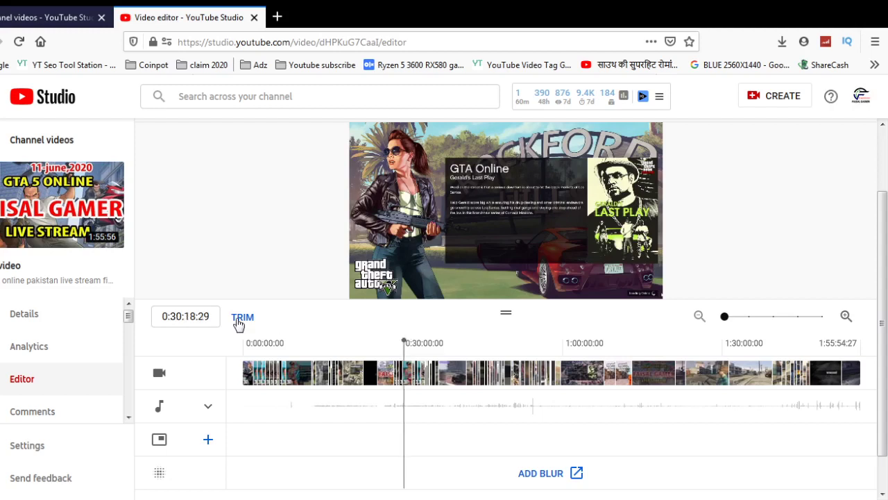
pyautogui.click(242, 318)
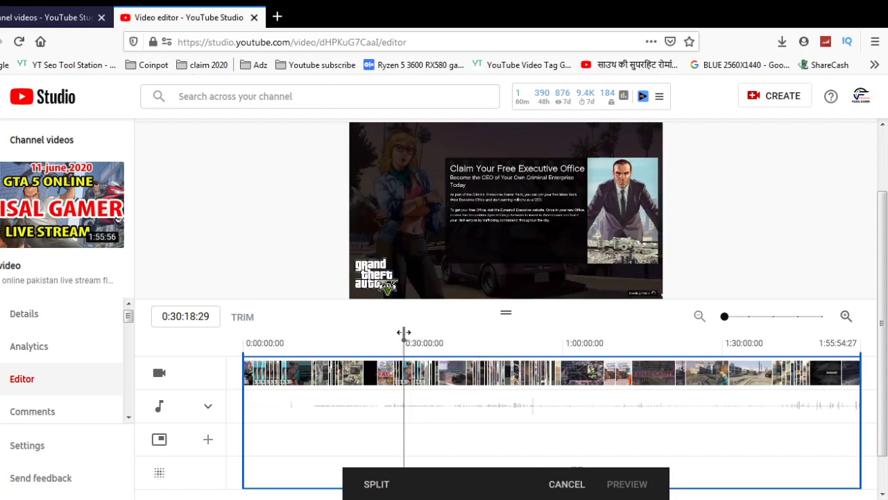
pyautogui.click(370, 486)
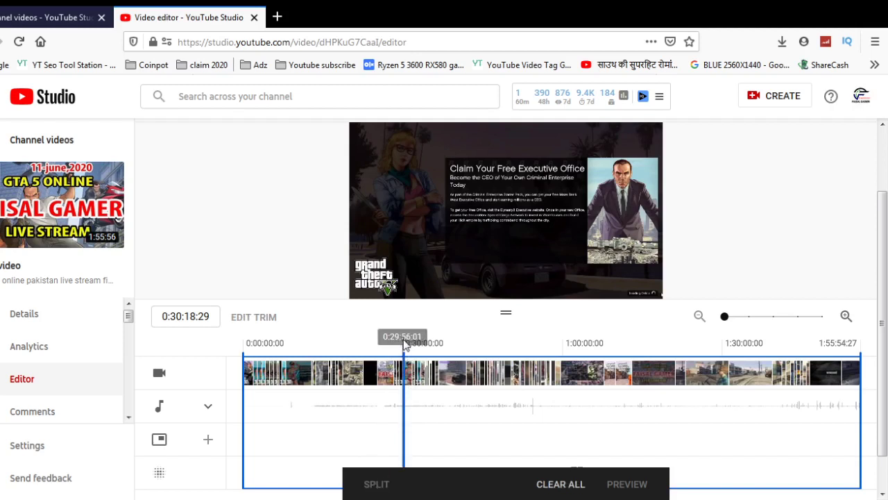
pyautogui.moveTo(410, 374); pyautogui.dragTo(419, 374)
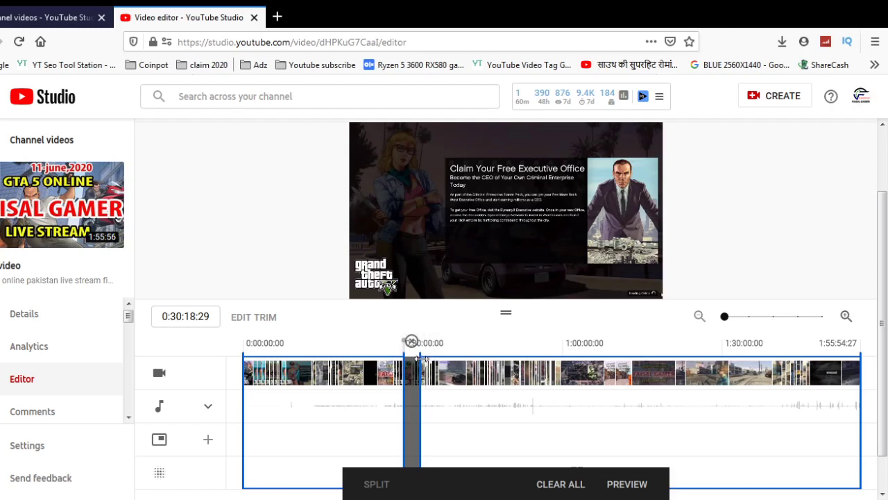
pyautogui.moveTo(420, 360); pyautogui.dragTo(435, 358)
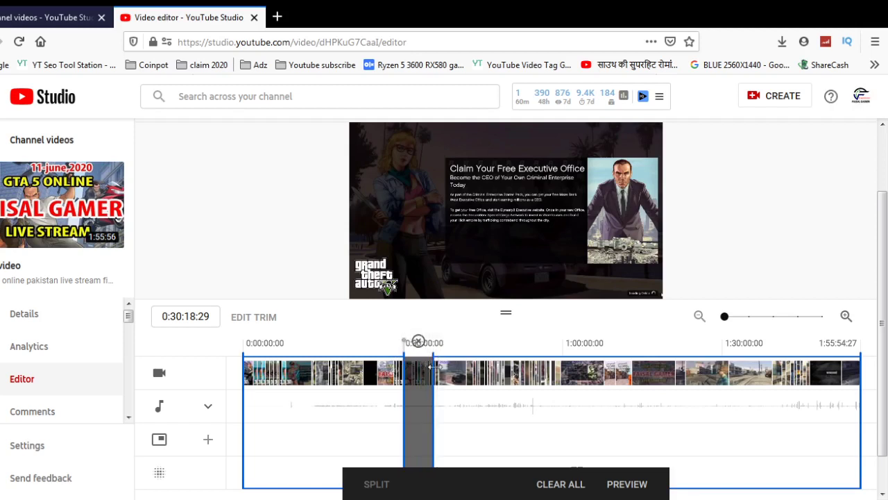
pyautogui.click(626, 484)
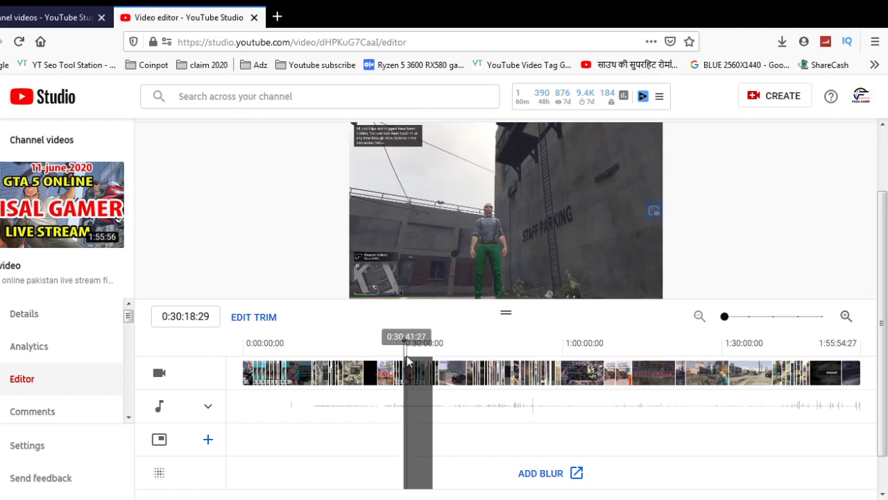
# Check the cut section on the timeline against the claim's content time range of 32:11 – 33:09
pyautogui.click(407, 360)
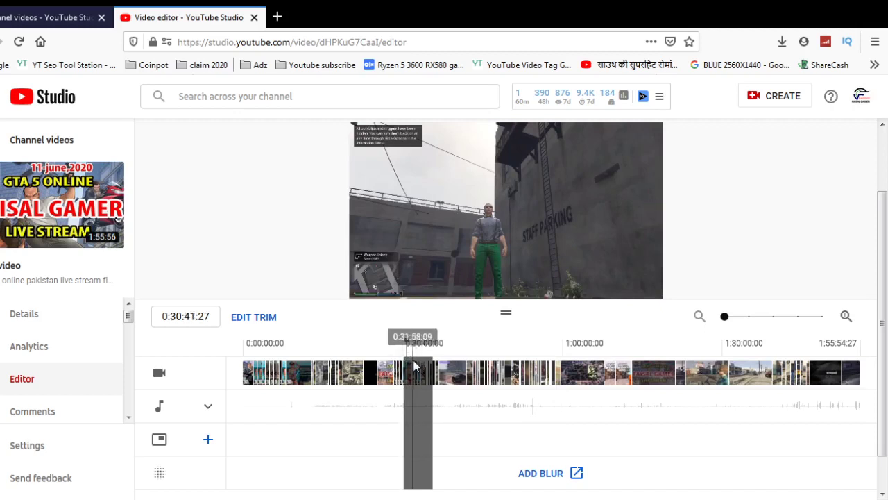
pyautogui.click(411, 366)
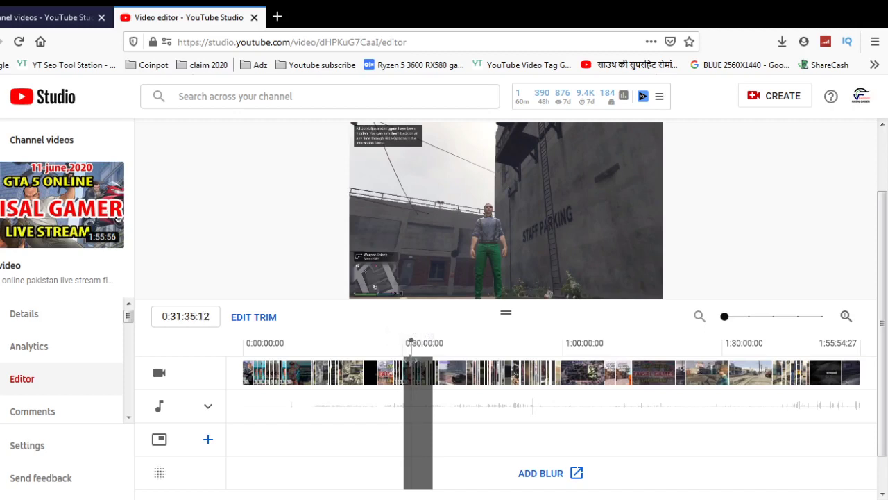
pyautogui.click(410, 366)
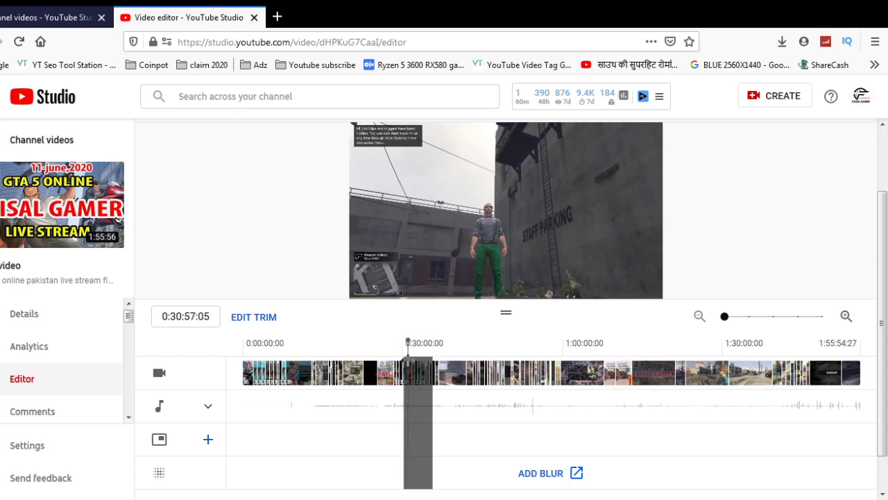
pyautogui.click(45, 17)
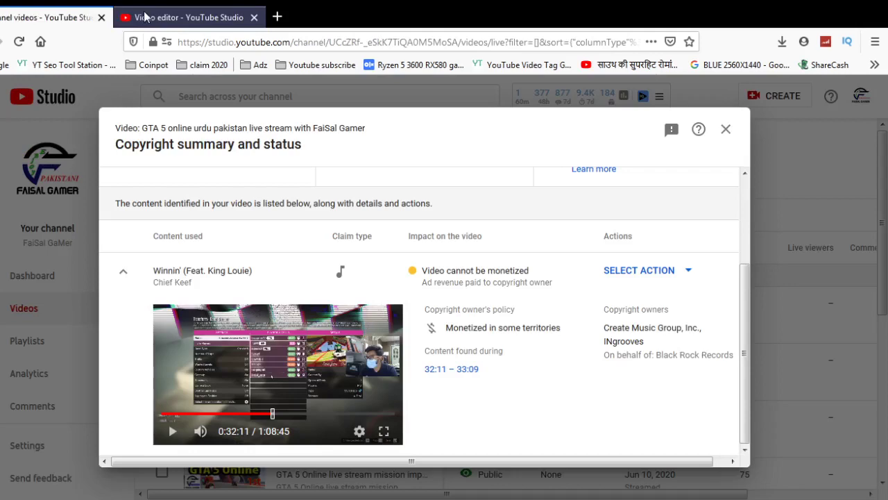
pyautogui.click(144, 16)
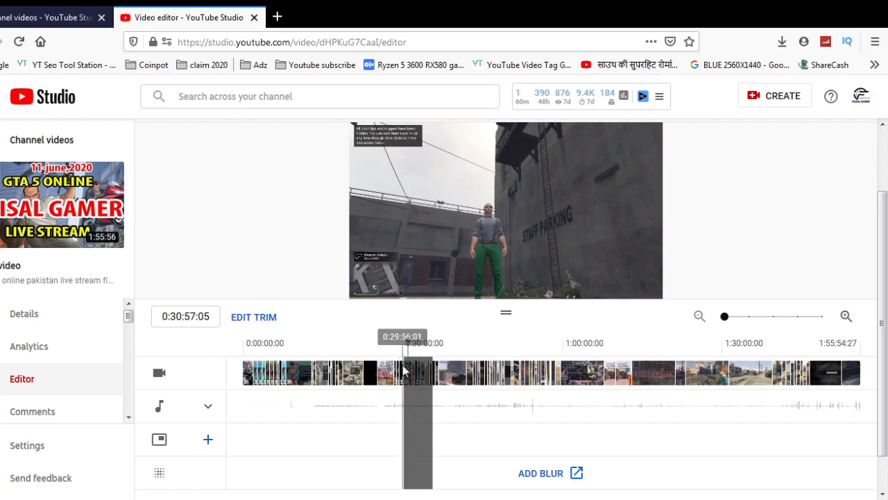
# Save the trim changes to the existing video and confirm the save
pyautogui.scroll(2, 680, 315)
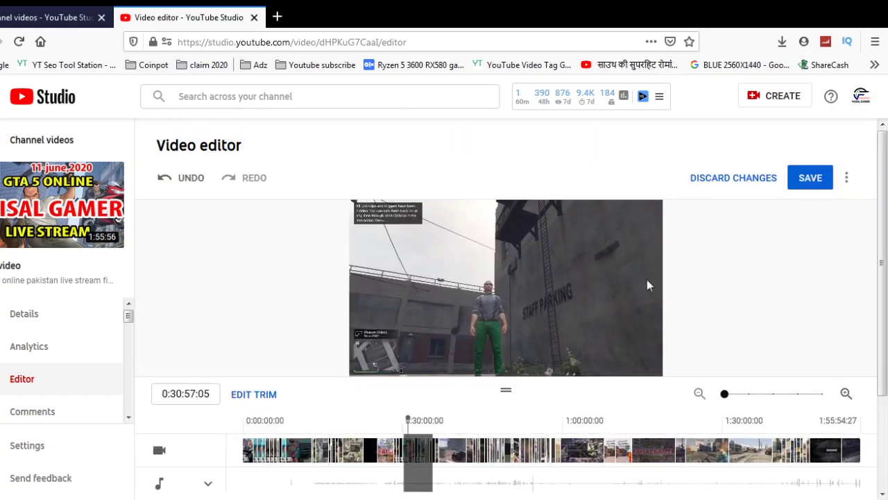
pyautogui.click(808, 181)
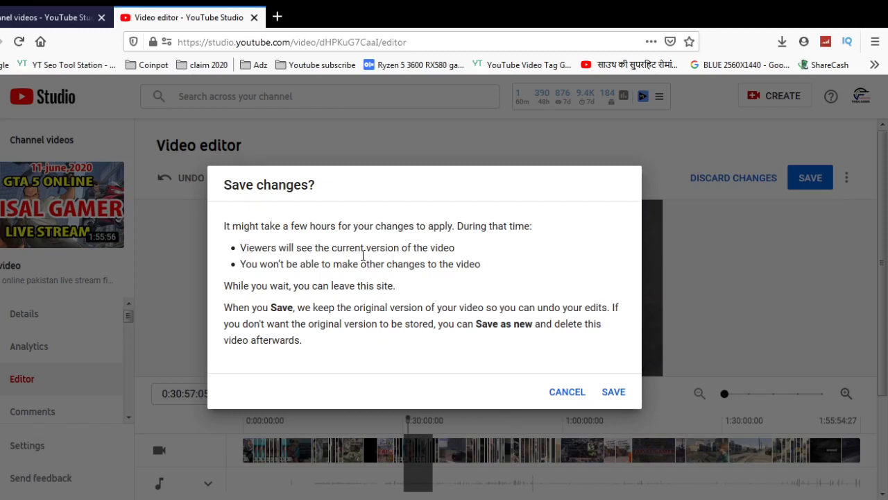
pyautogui.click(615, 393)
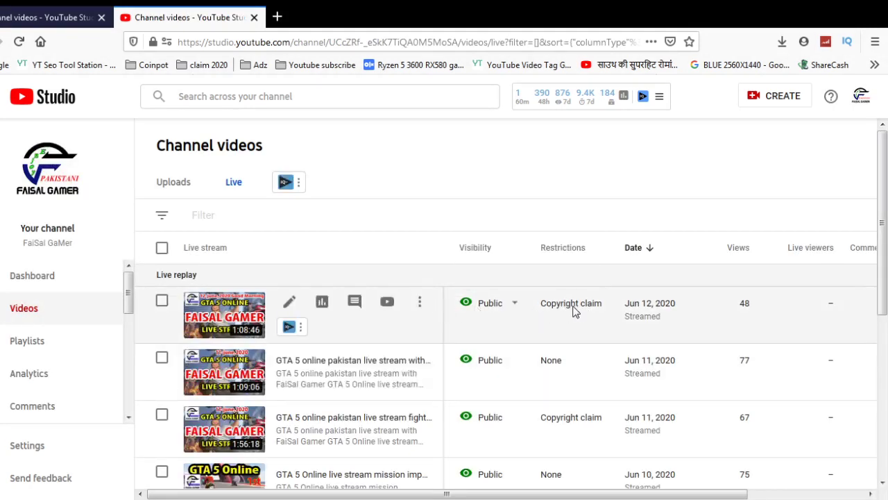
pyautogui.moveTo(557, 309)
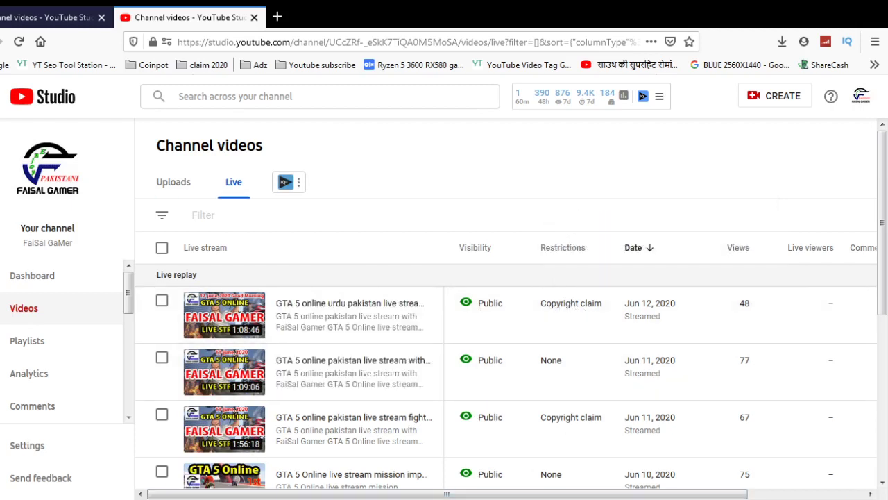
pyautogui.moveTo(294, 299)
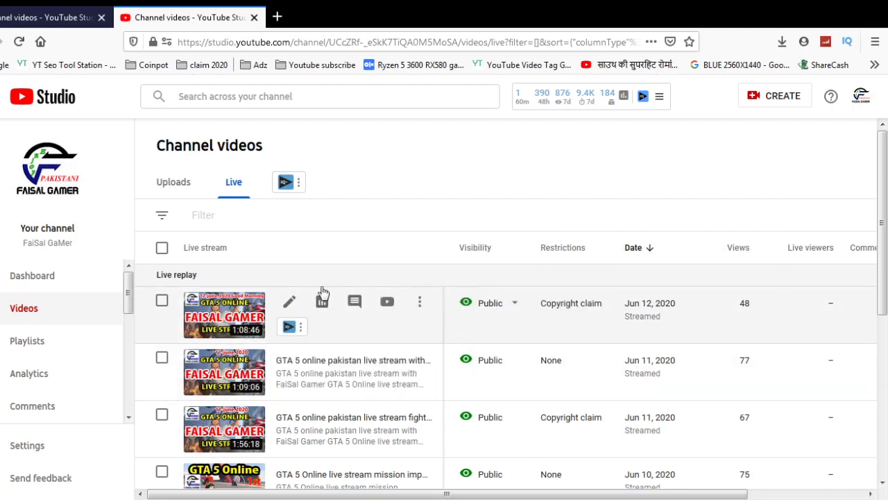